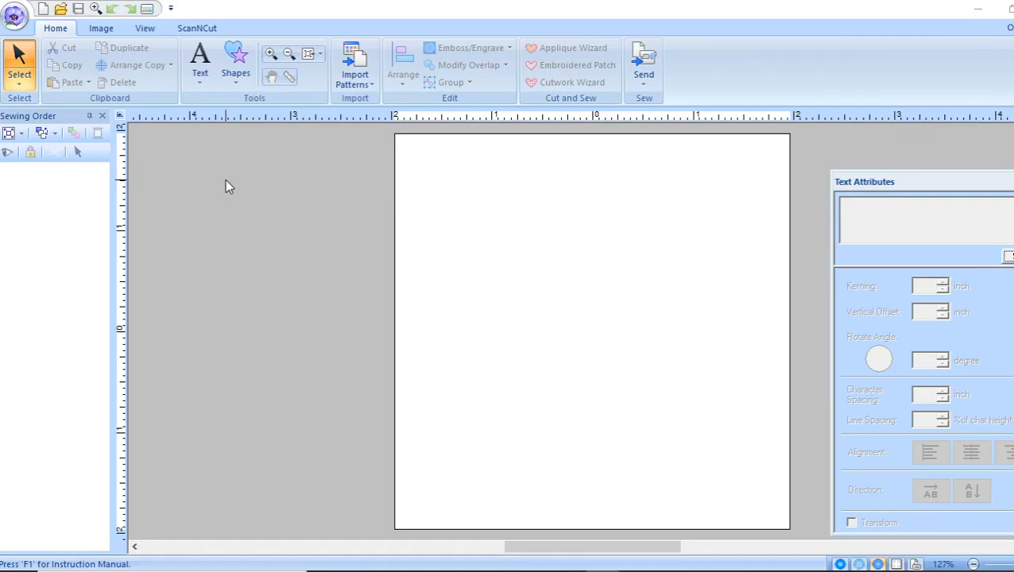
- Start Auto Punch and open the orange 4-wheel-drive jeep image from the Embroidery folder
click(107, 33)
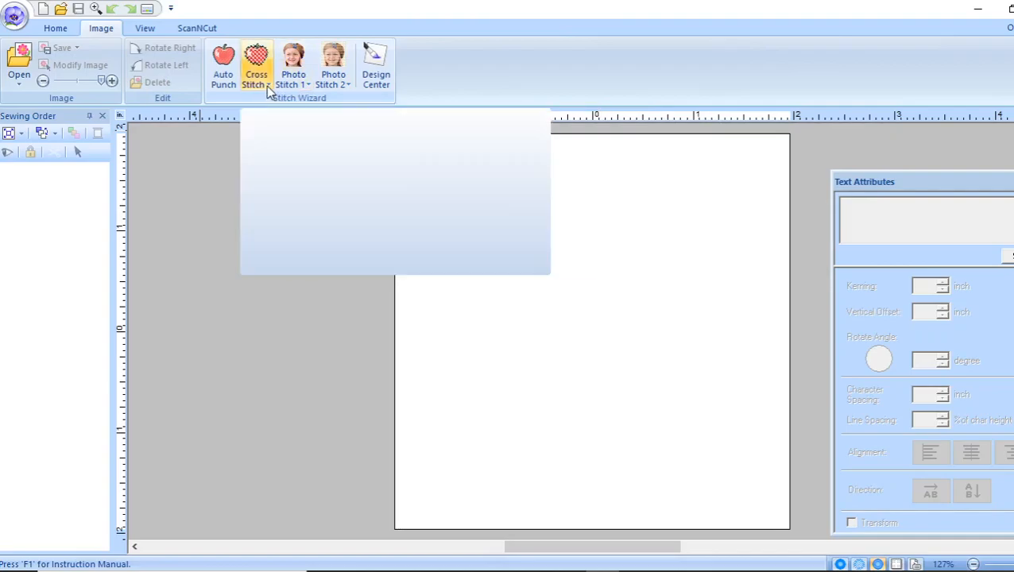
click(225, 79)
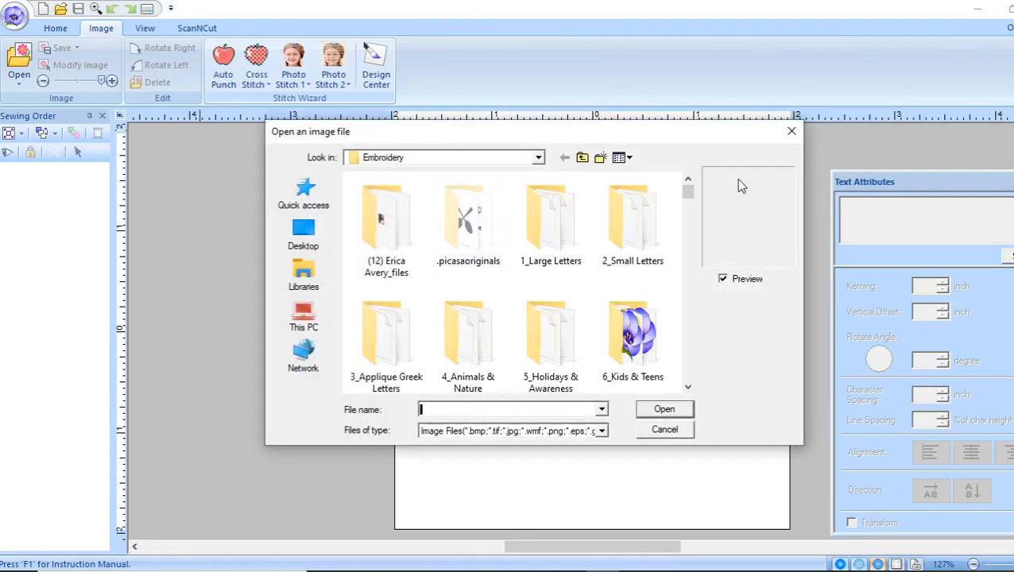
drag(688, 191, 689, 226)
scroll(690, 209, down, 1)
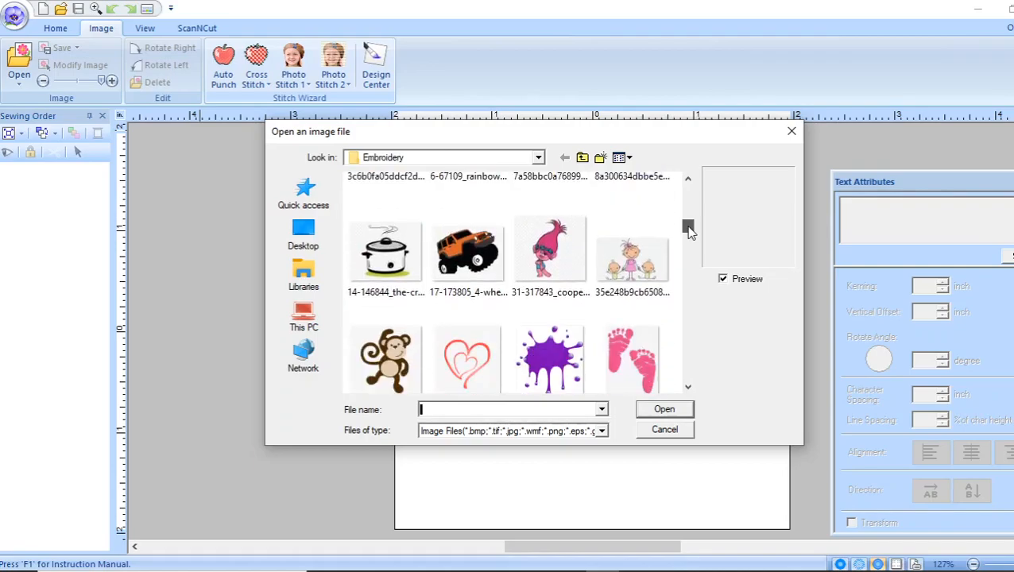
click(484, 265)
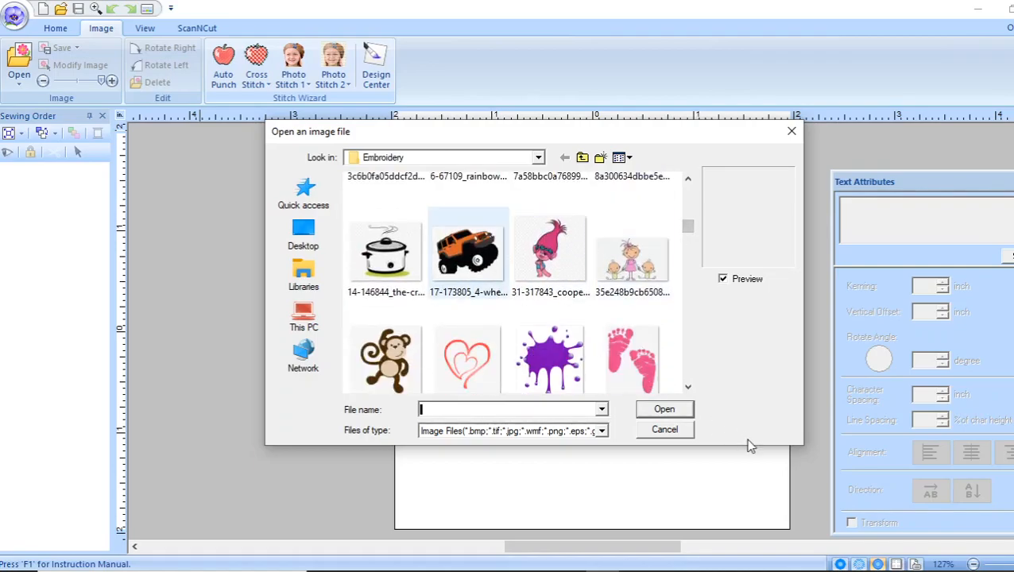
click(664, 410)
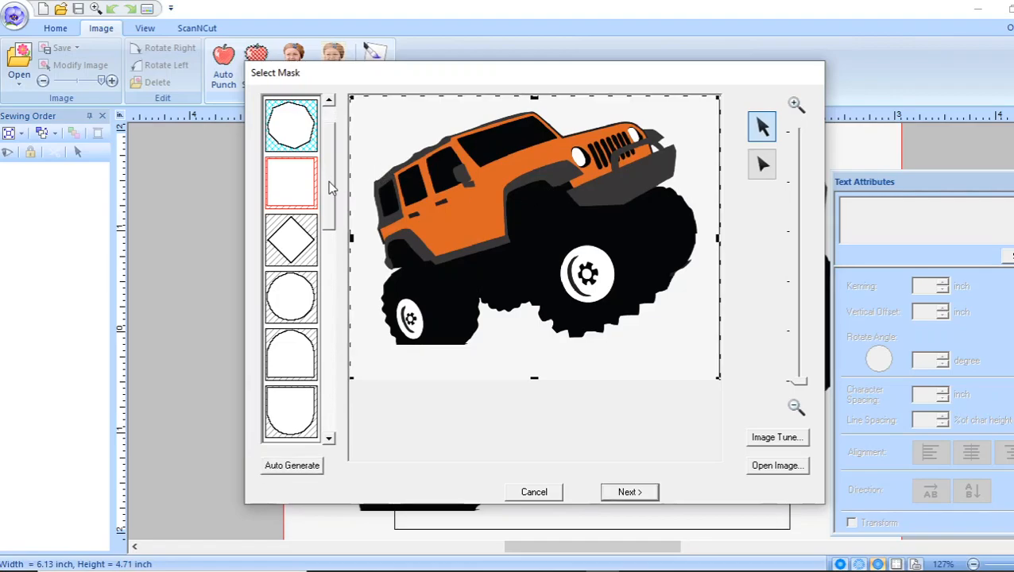
- Try several mask shapes on the jeep image and choose the arch with the rounded top
click(293, 261)
click(294, 300)
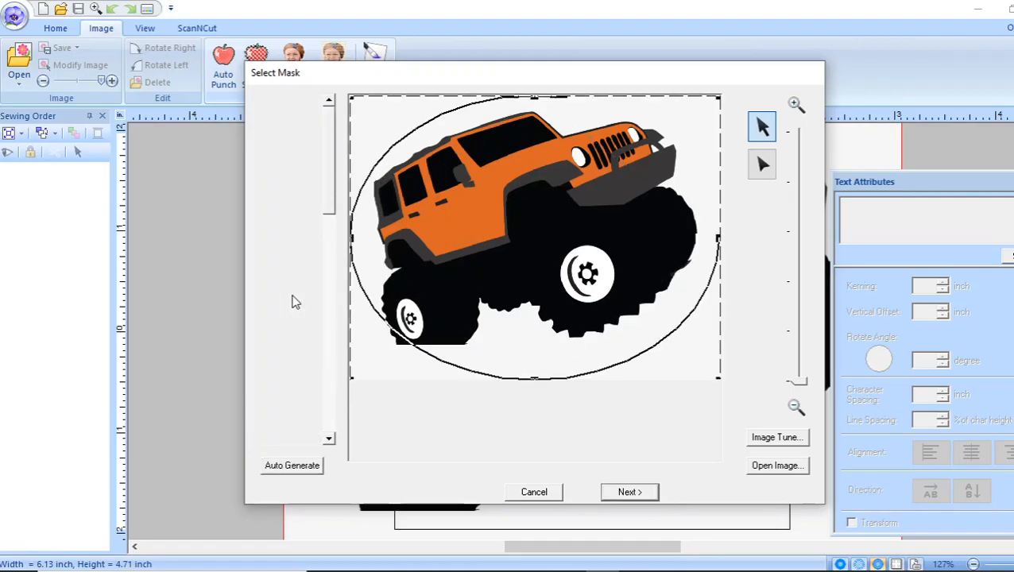
click(306, 356)
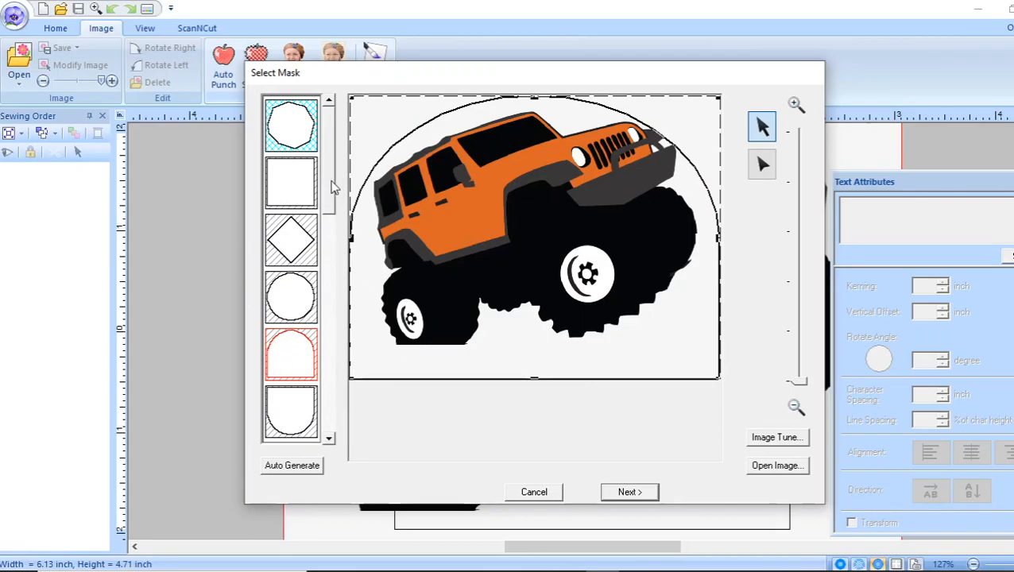
click(299, 188)
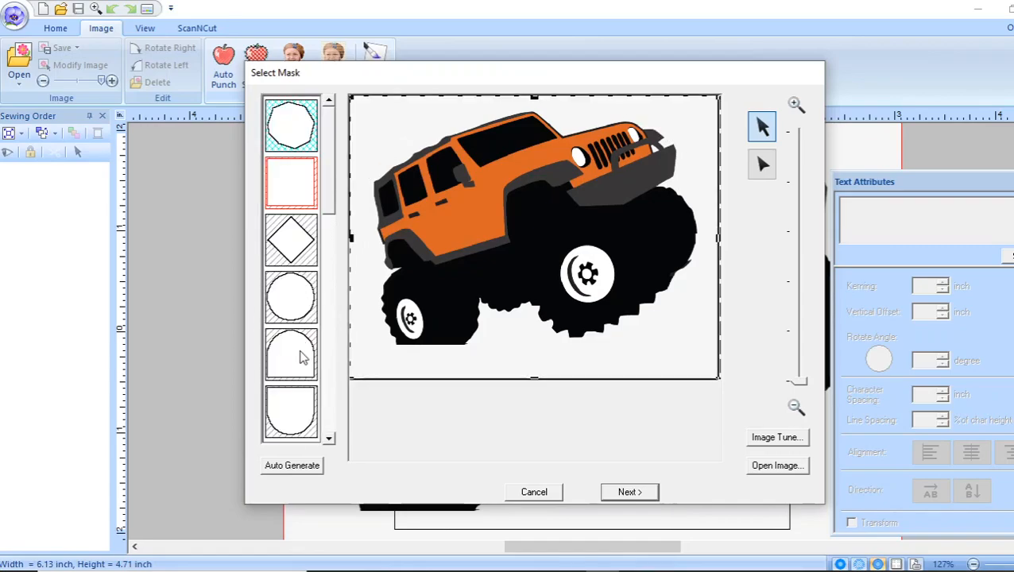
click(302, 360)
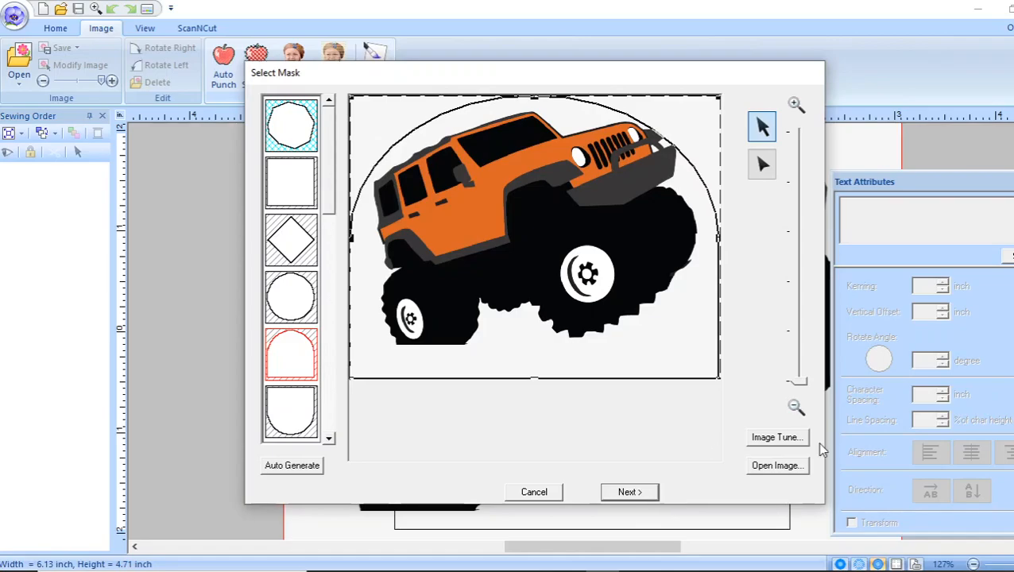
click(791, 439)
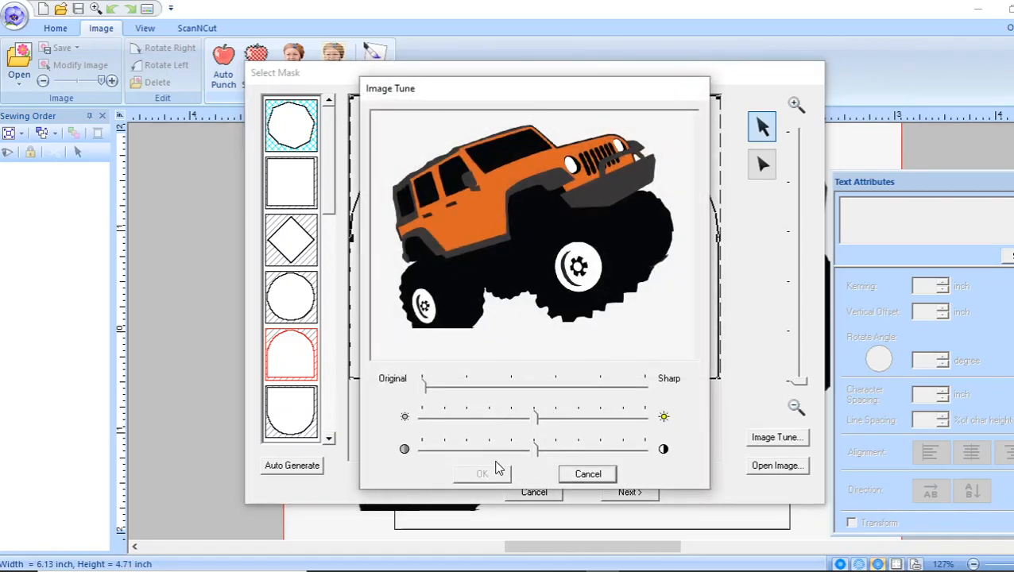
click(608, 475)
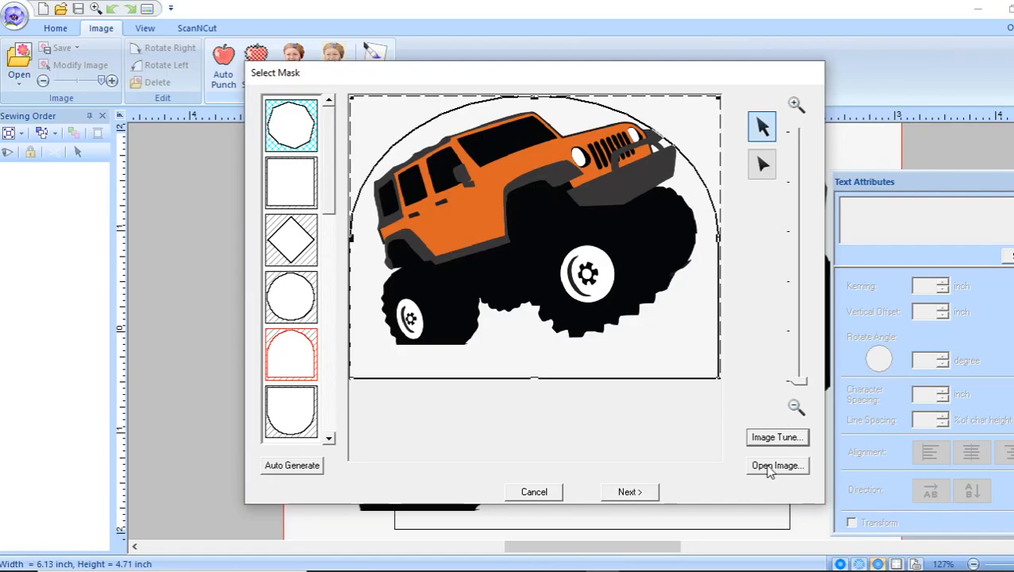
click(770, 471)
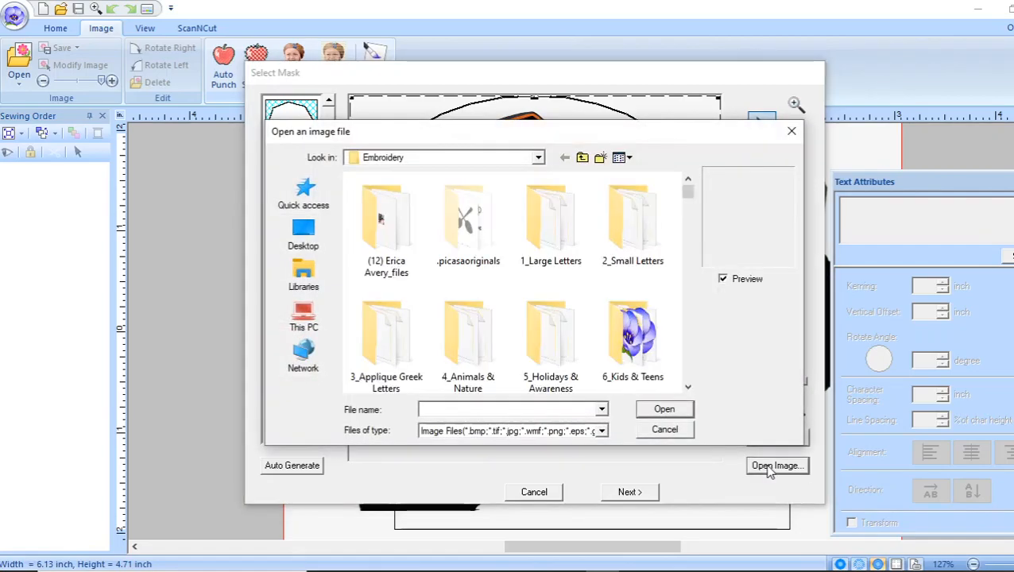
click(792, 133)
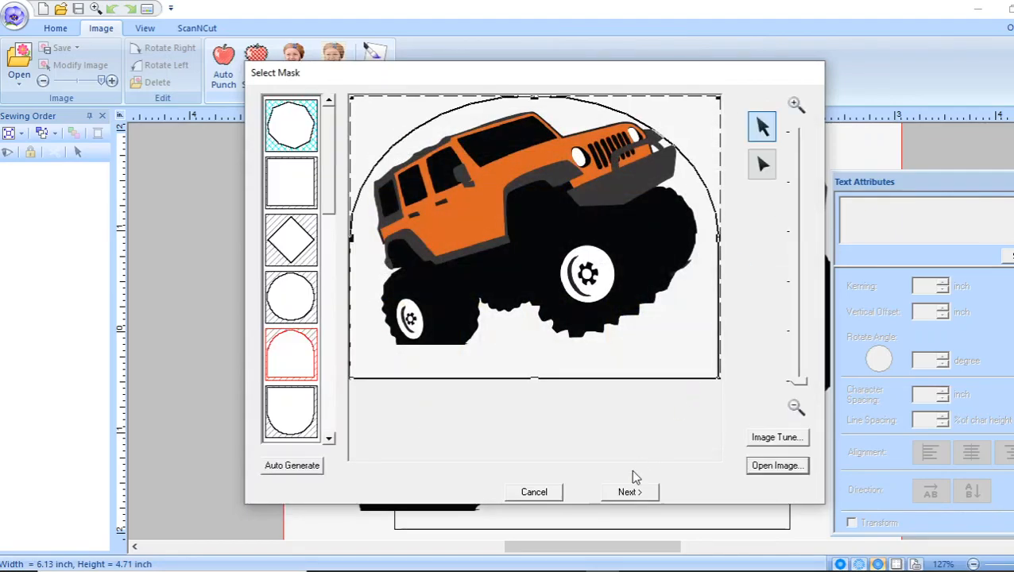
- Accept the arch mask, fit the jeep image to the page, and proceed to the Auto Punch parameters
click(628, 493)
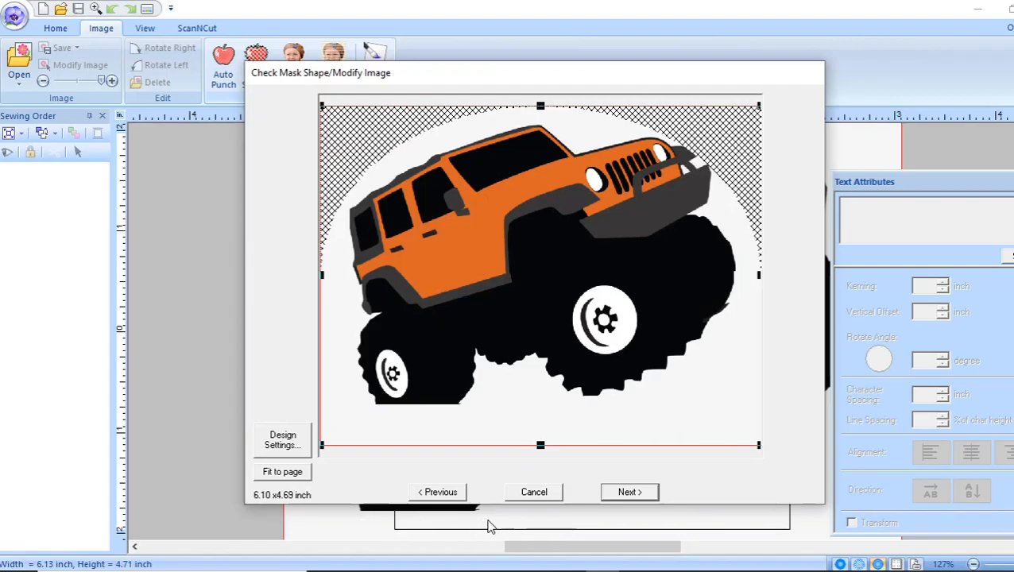
click(282, 472)
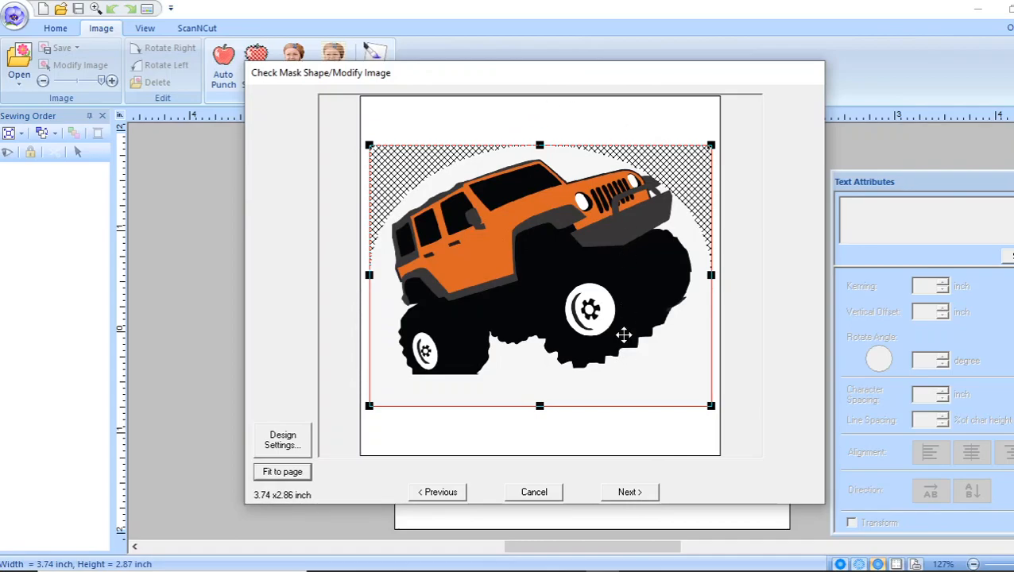
click(628, 492)
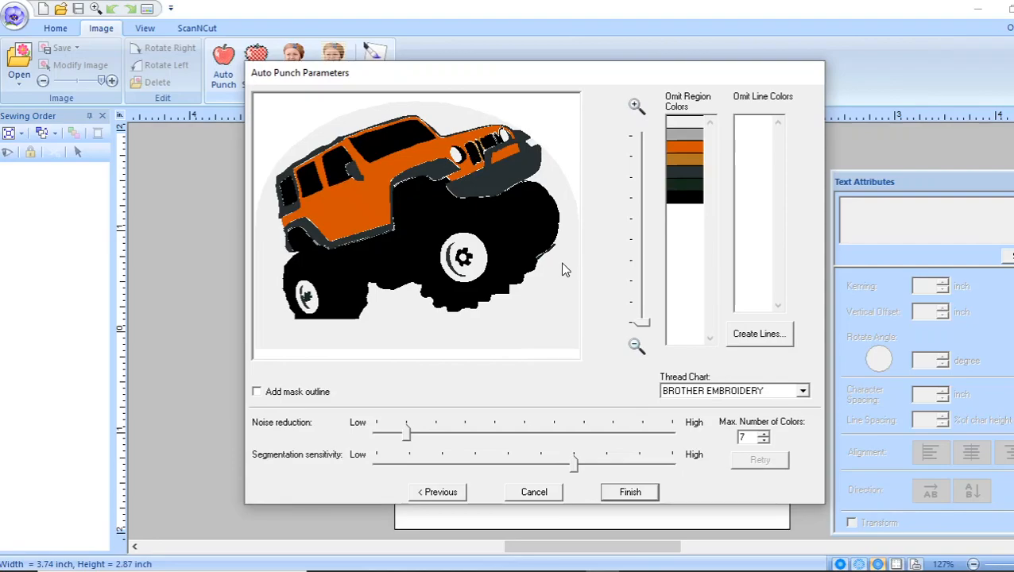
- Try omitting the orange jeep body region from the stitching, inspect the preview up close, and include the region again
click(364, 206)
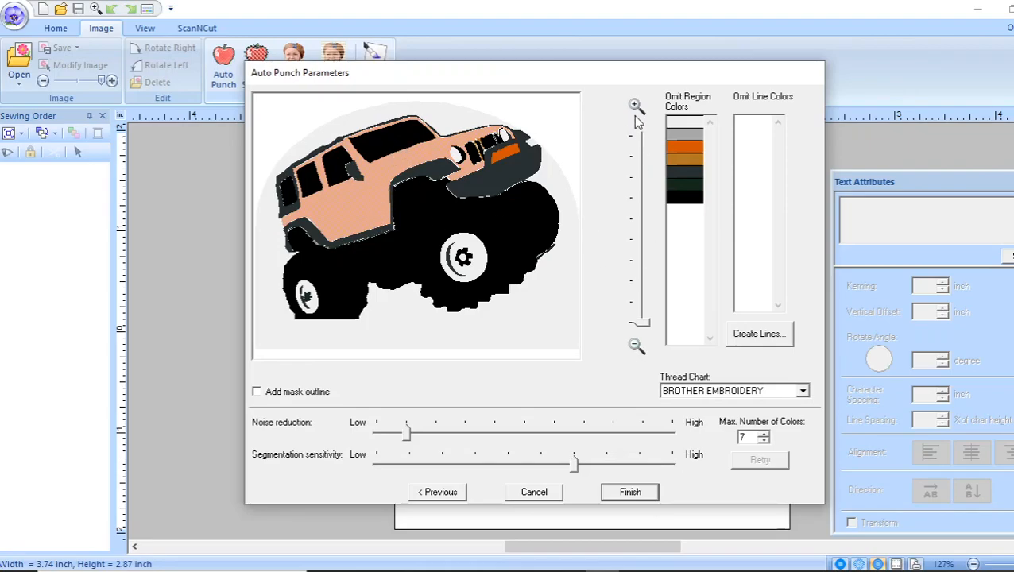
drag(645, 334, 646, 313)
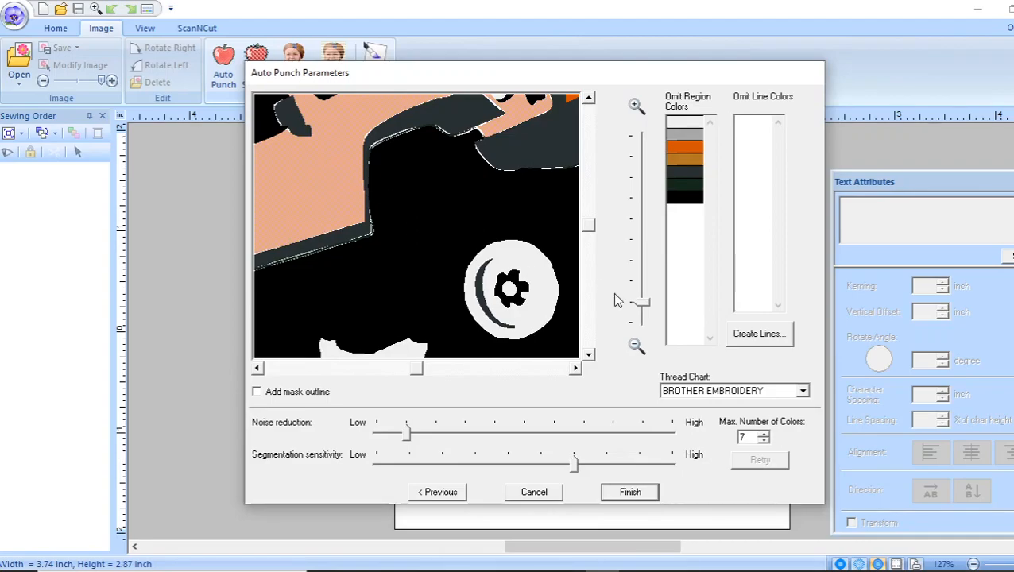
click(643, 318)
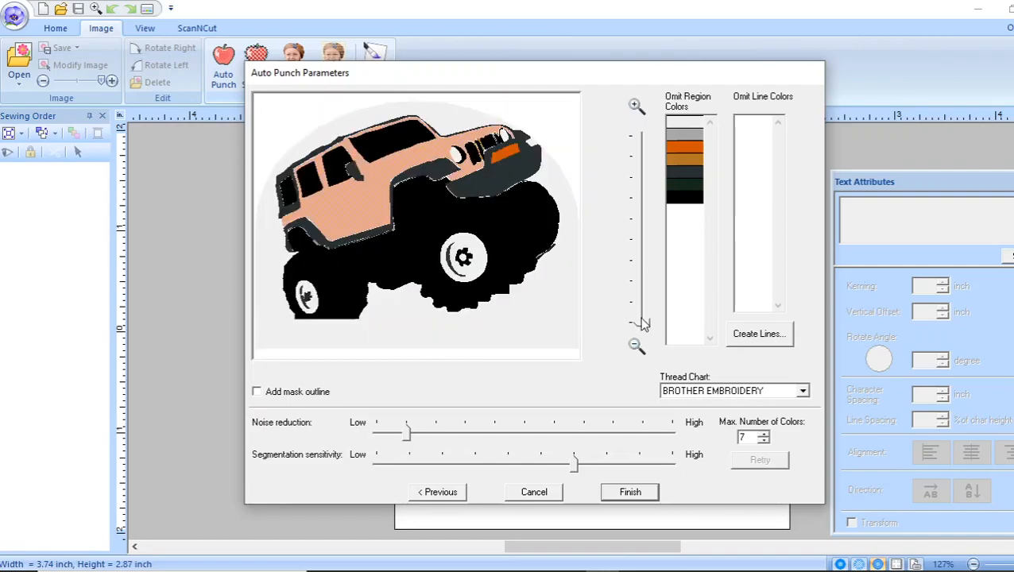
click(349, 209)
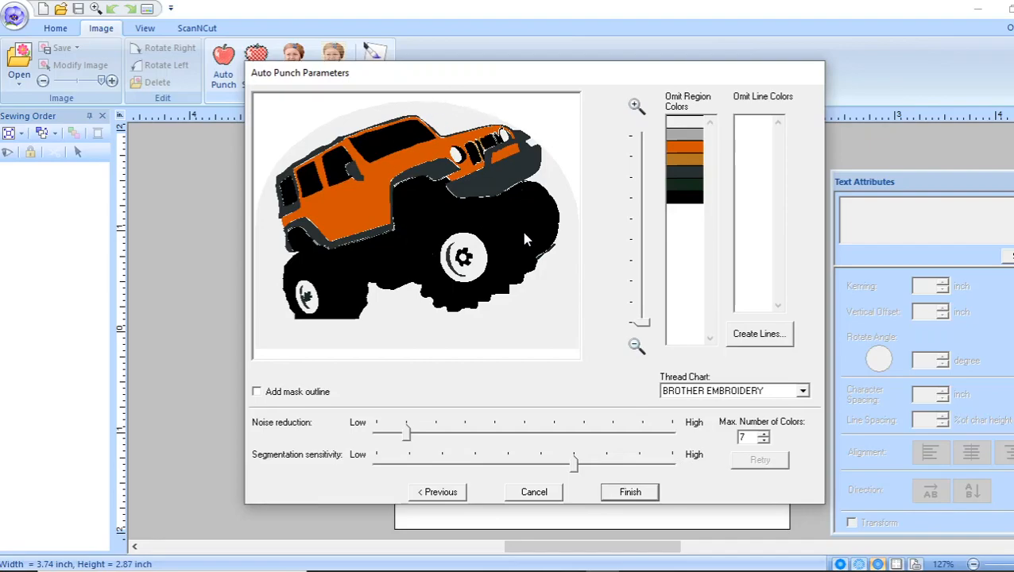
- Finish Auto Punch to generate the jeep embroidery design and inspect its stitches up close
click(630, 494)
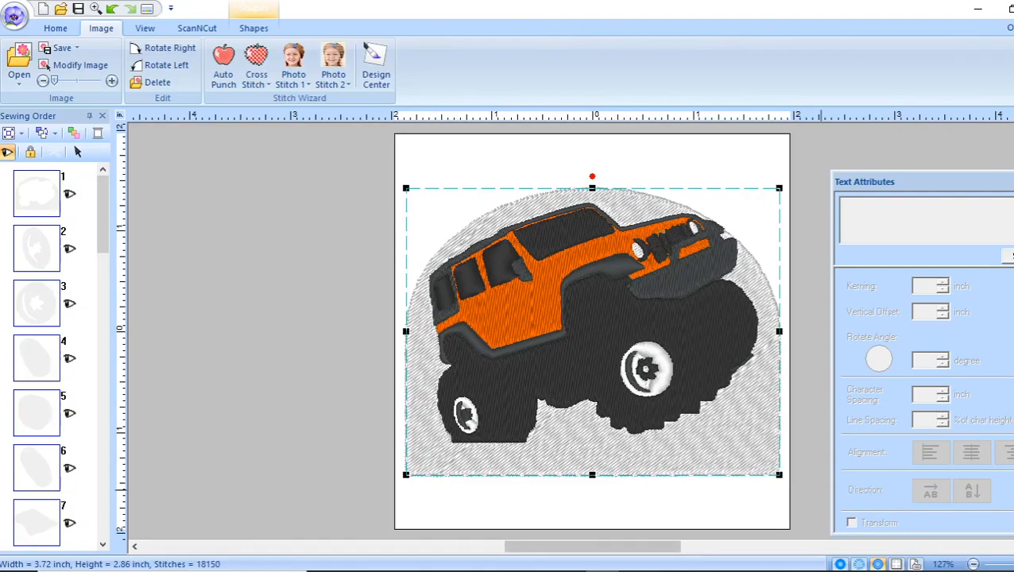
scroll(592, 331, up, 3)
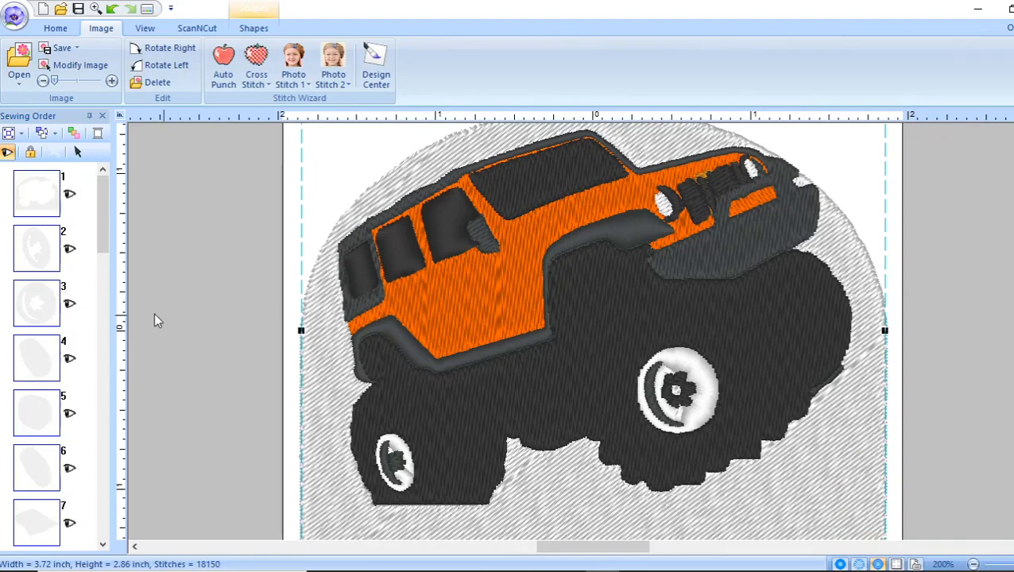
click(145, 27)
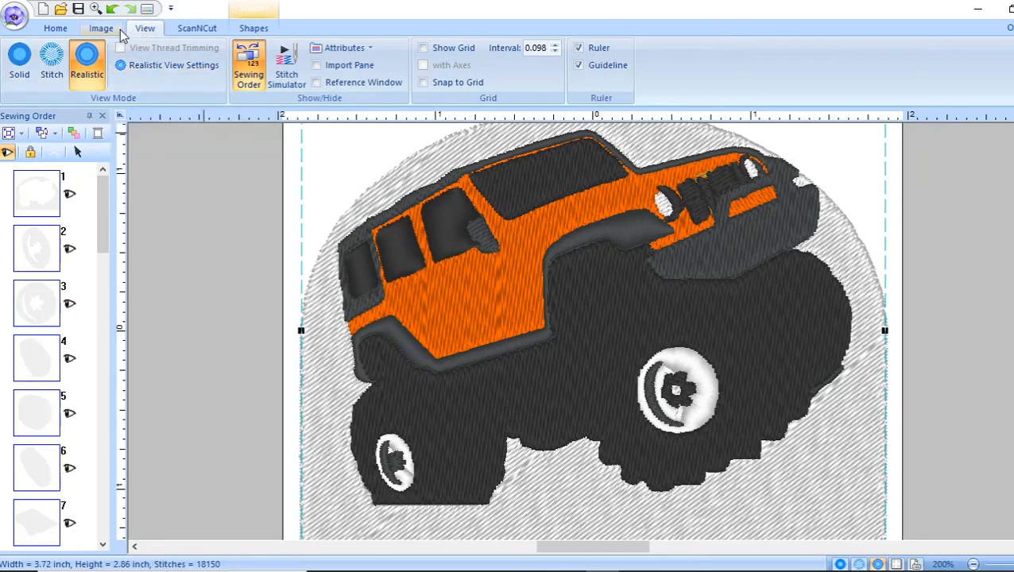
click(56, 27)
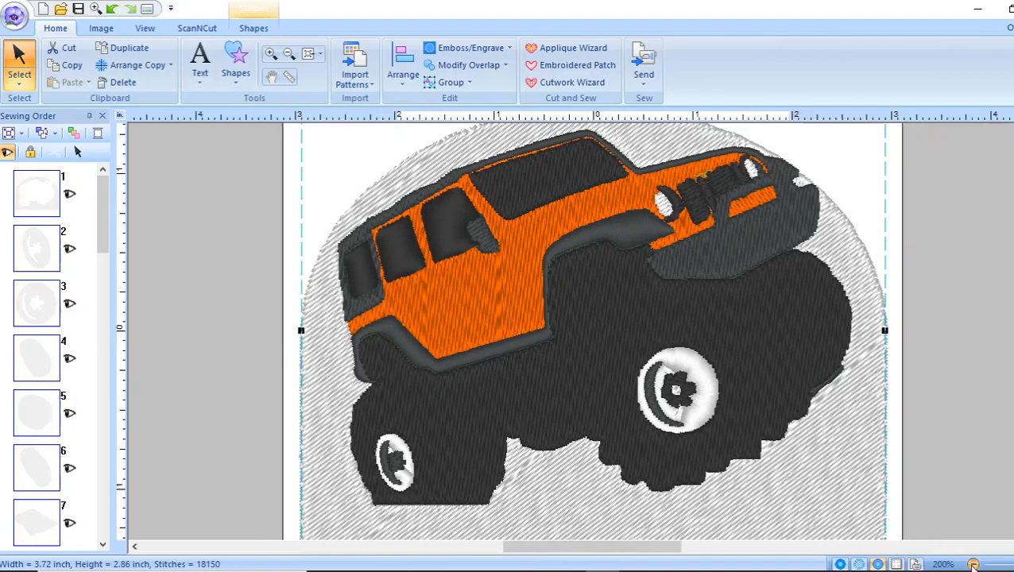
click(973, 565)
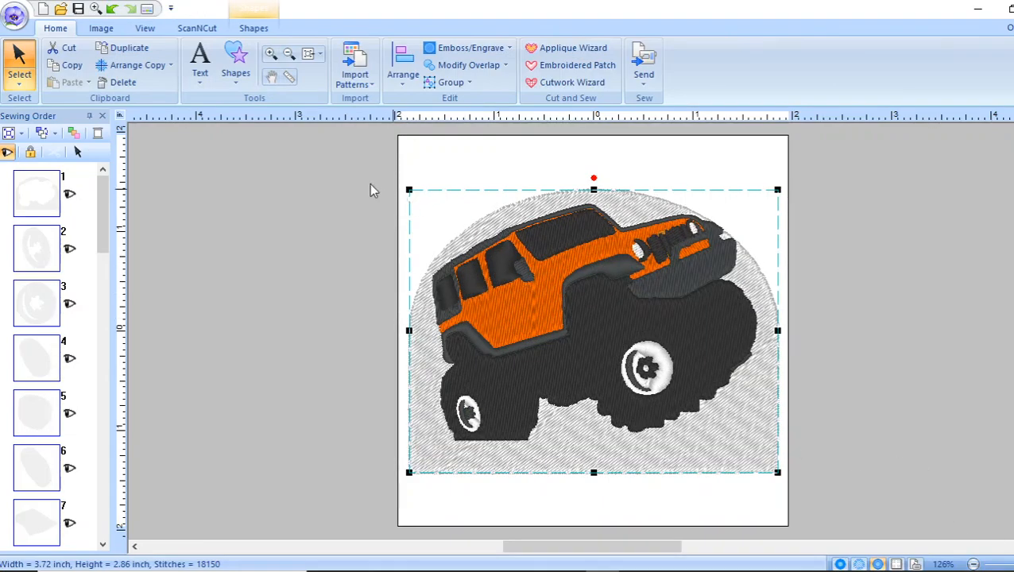
- Select the whole jeep design and convert it to stitches
click(20, 64)
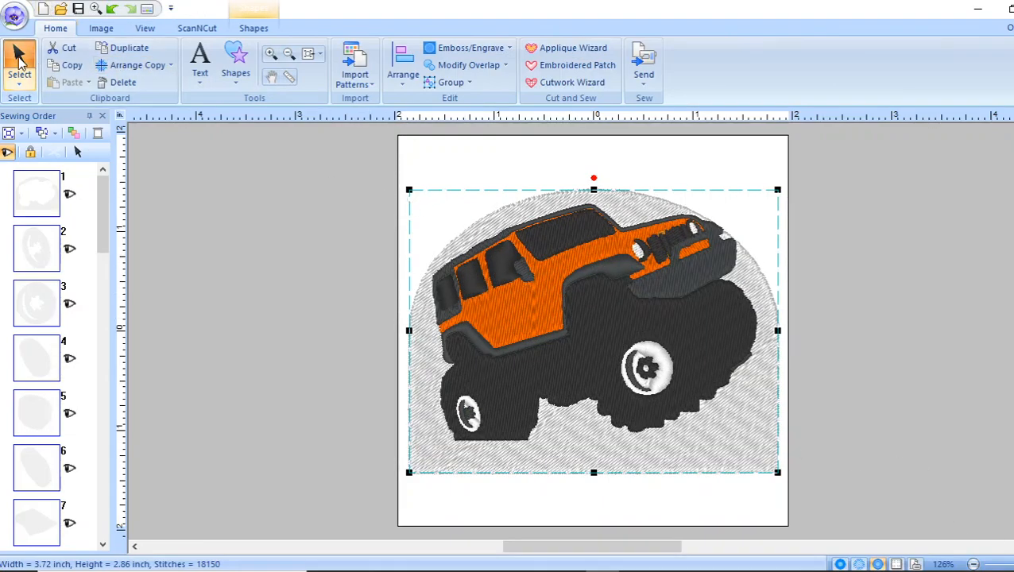
drag(405, 154, 790, 521)
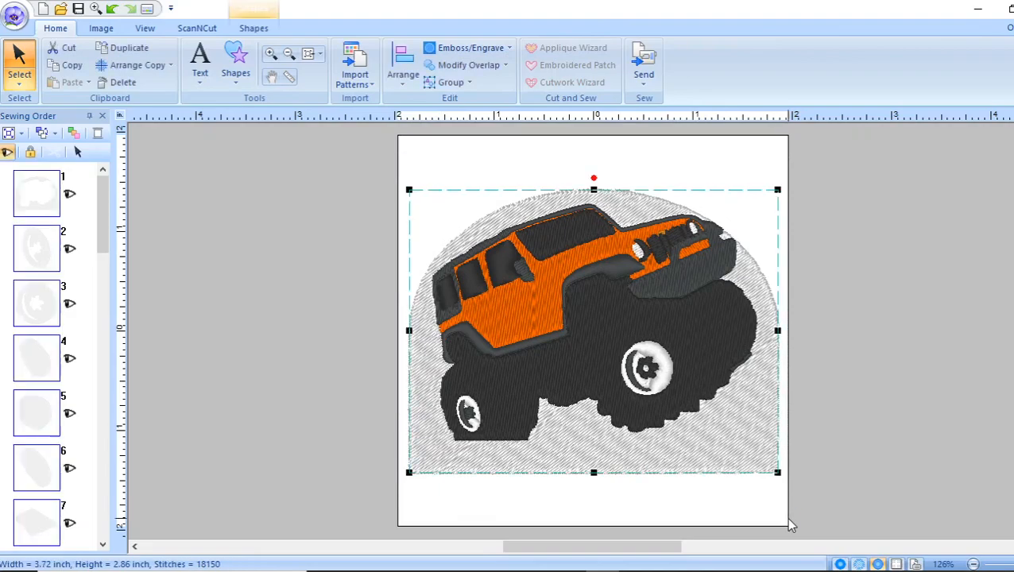
right_click(628, 387)
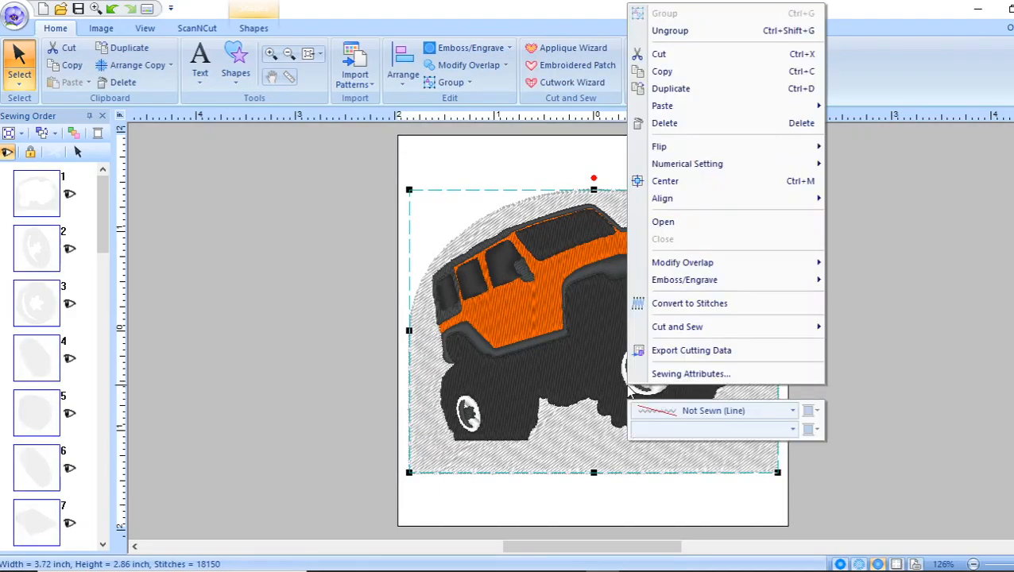
click(697, 304)
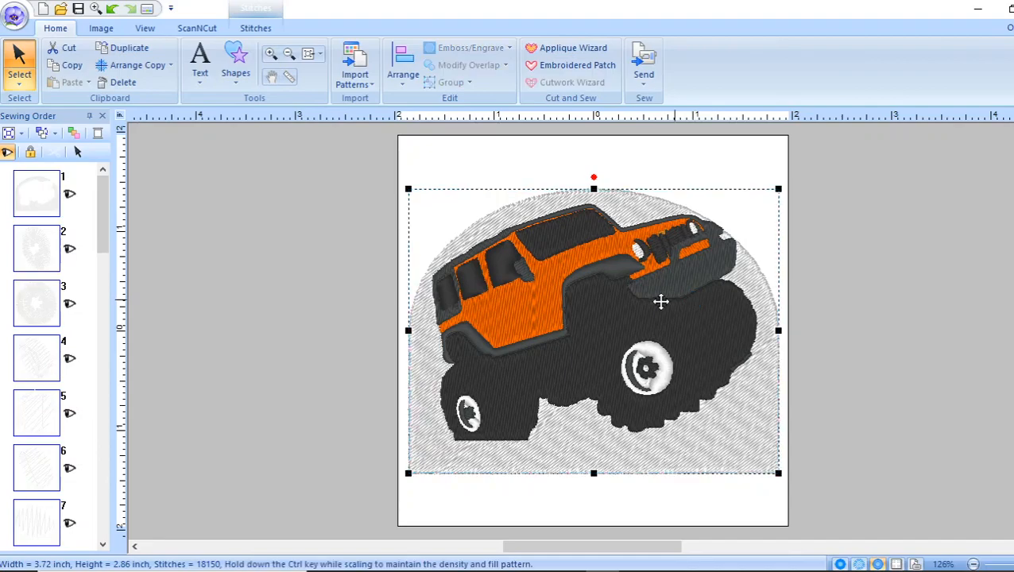
- Convert the parts of the stitched jeep design to outlines and inspect the resulting fill up close
right_click(658, 303)
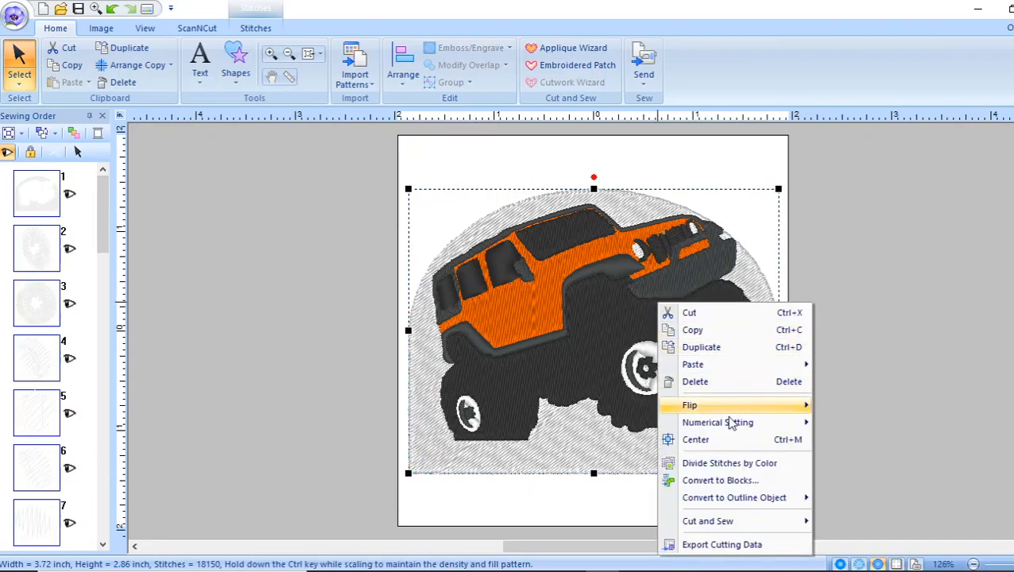
mouse_move(759, 507)
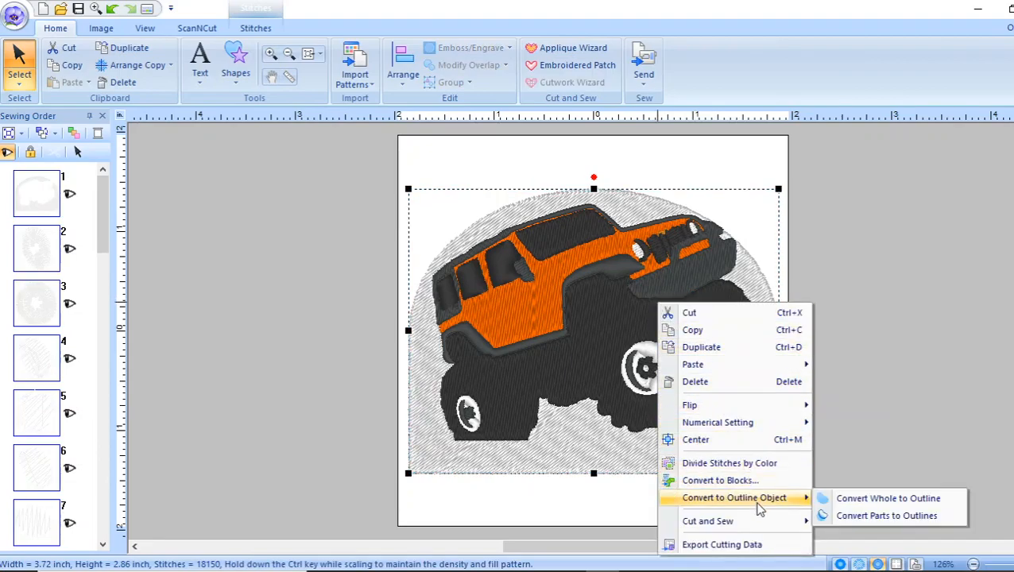
click(849, 519)
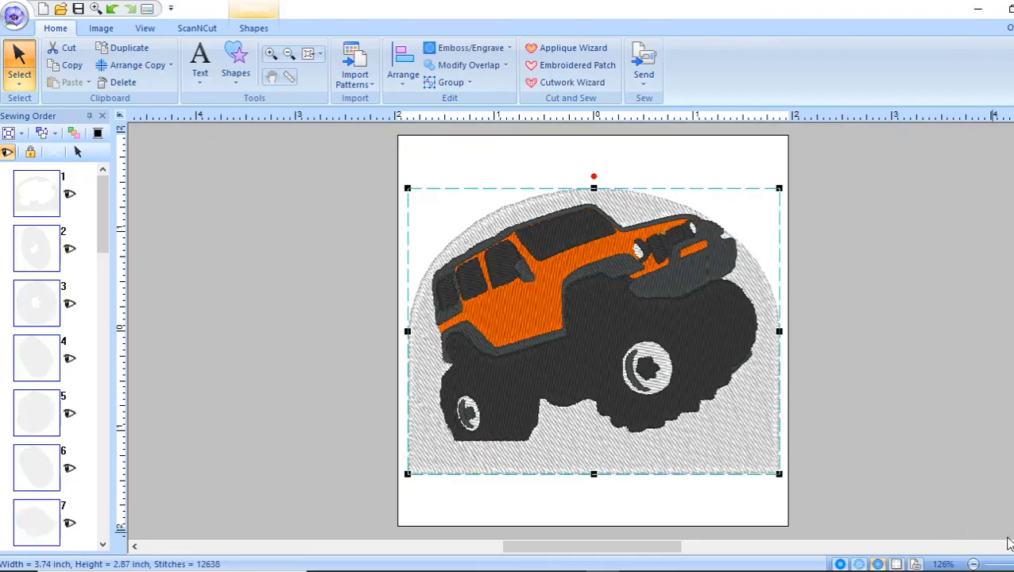
key(ctrl+plus)
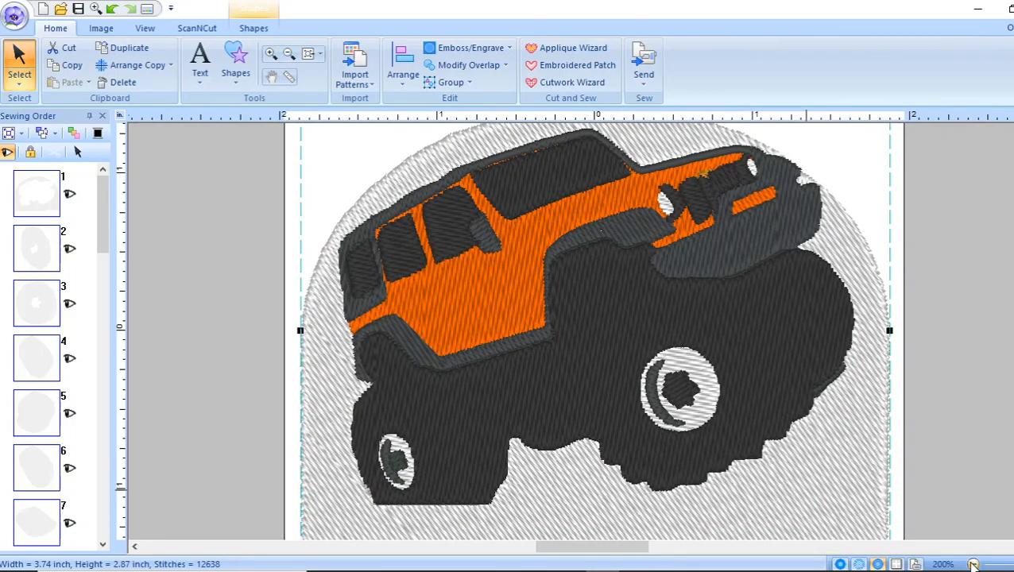
click(973, 565)
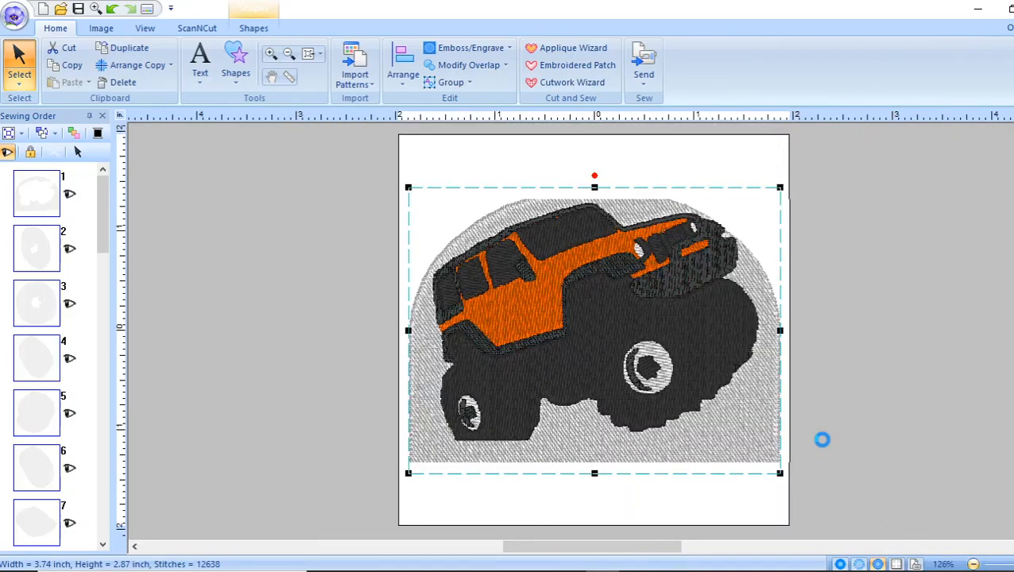